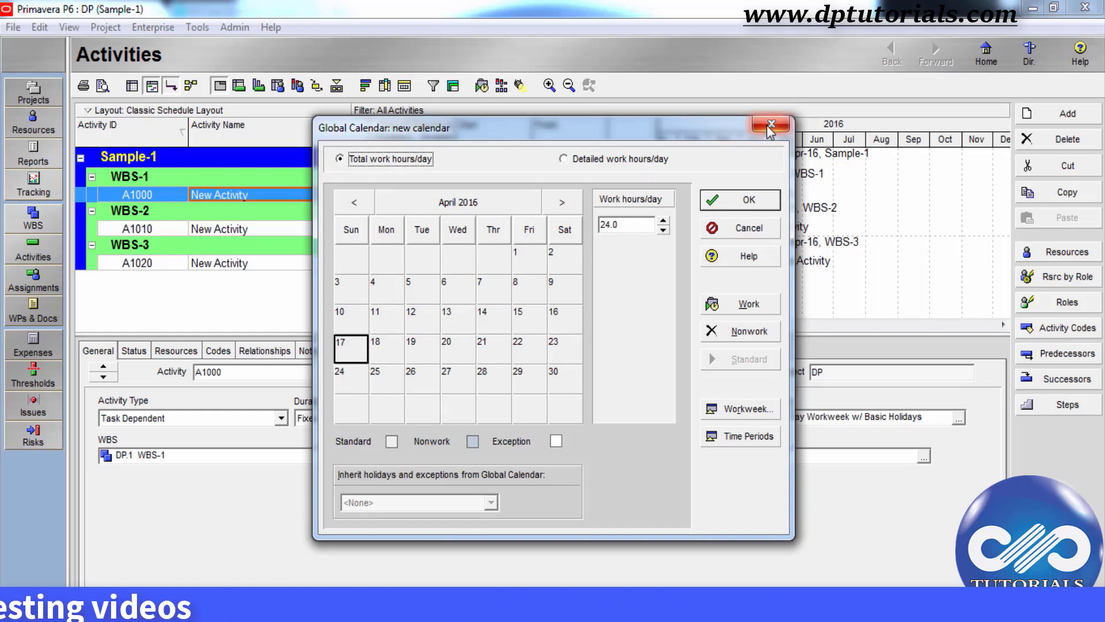
# - Close the new calendar's editor, check which projects use it, and view the list of resource calendars before closing the calendars
pyautogui.click(771, 126)
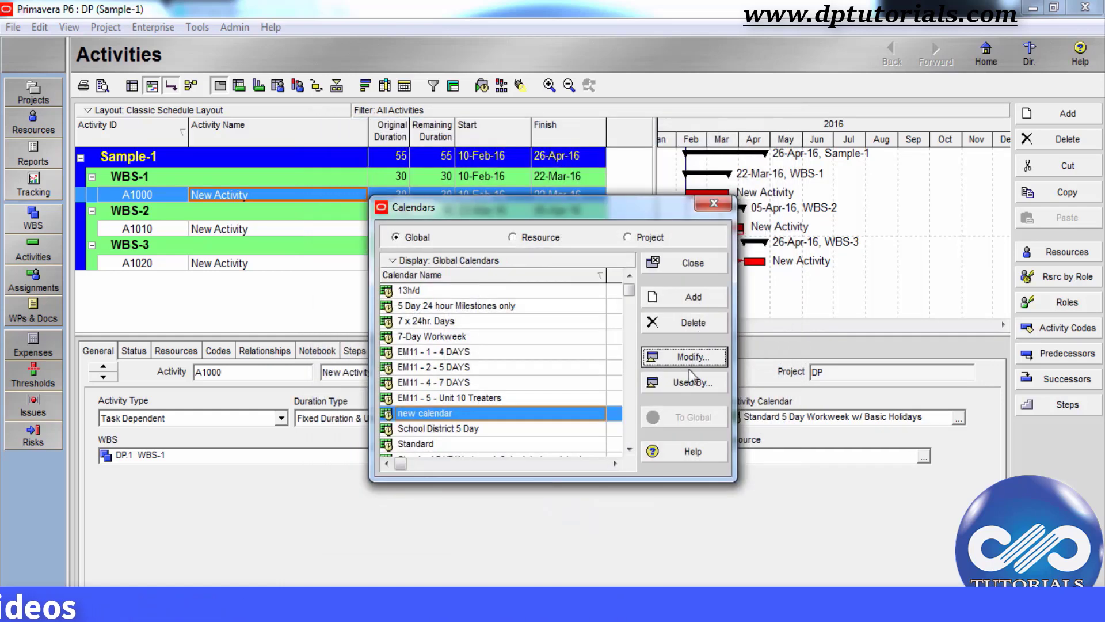
pyautogui.click(684, 381)
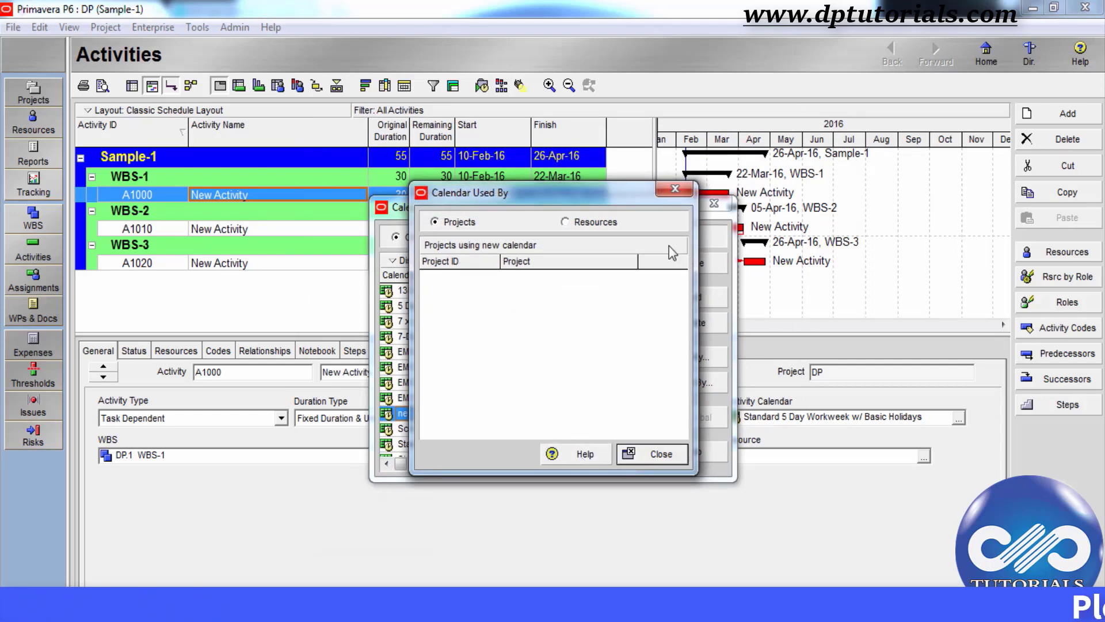
pyautogui.click(675, 190)
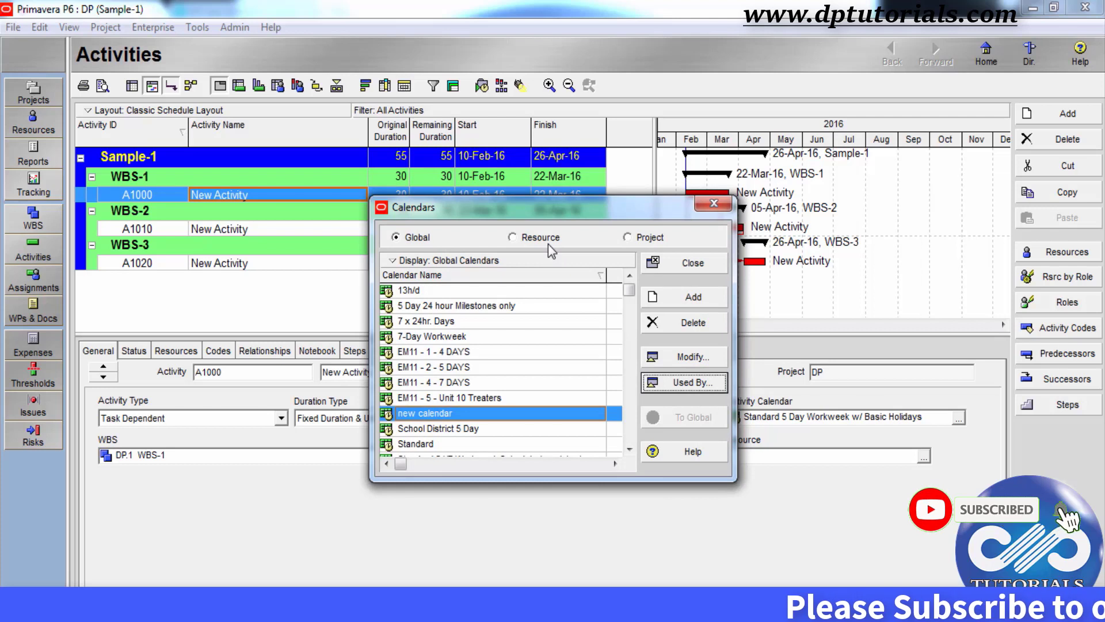
pyautogui.click(520, 238)
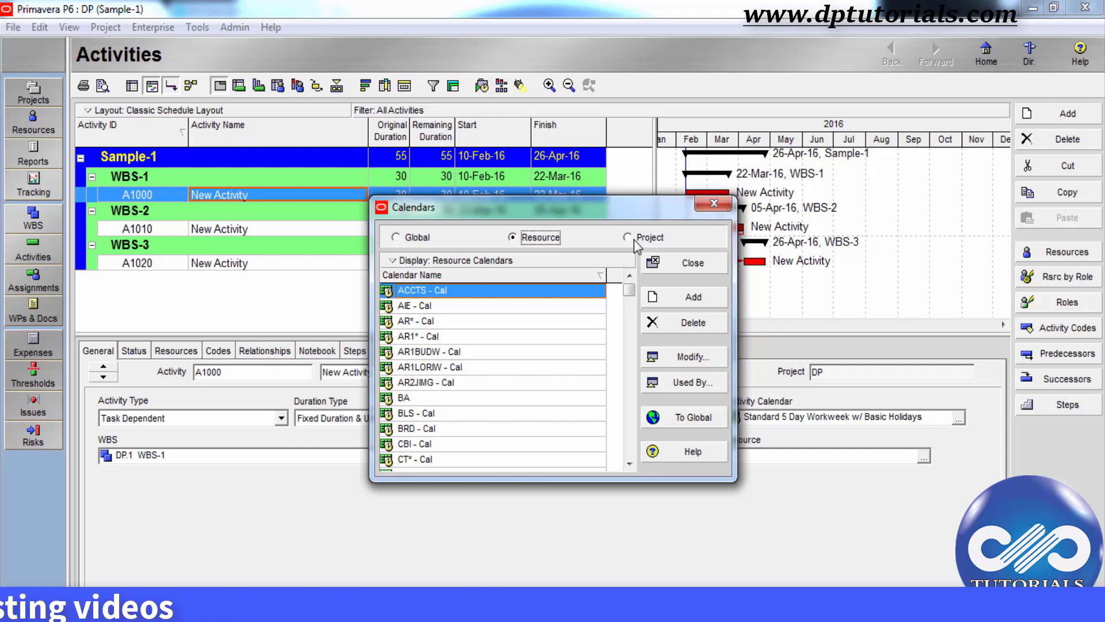
pyautogui.press('Escape')
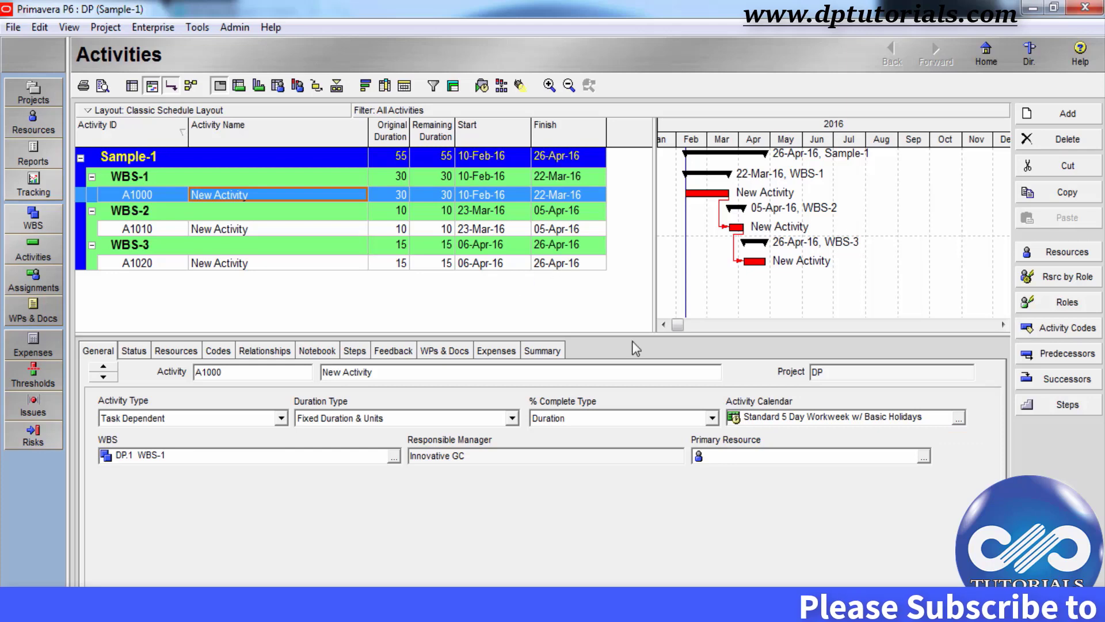
# - Open the project calendar "Standard 6 days" for modification from the enterprise calendars
pyautogui.click(141, 34)
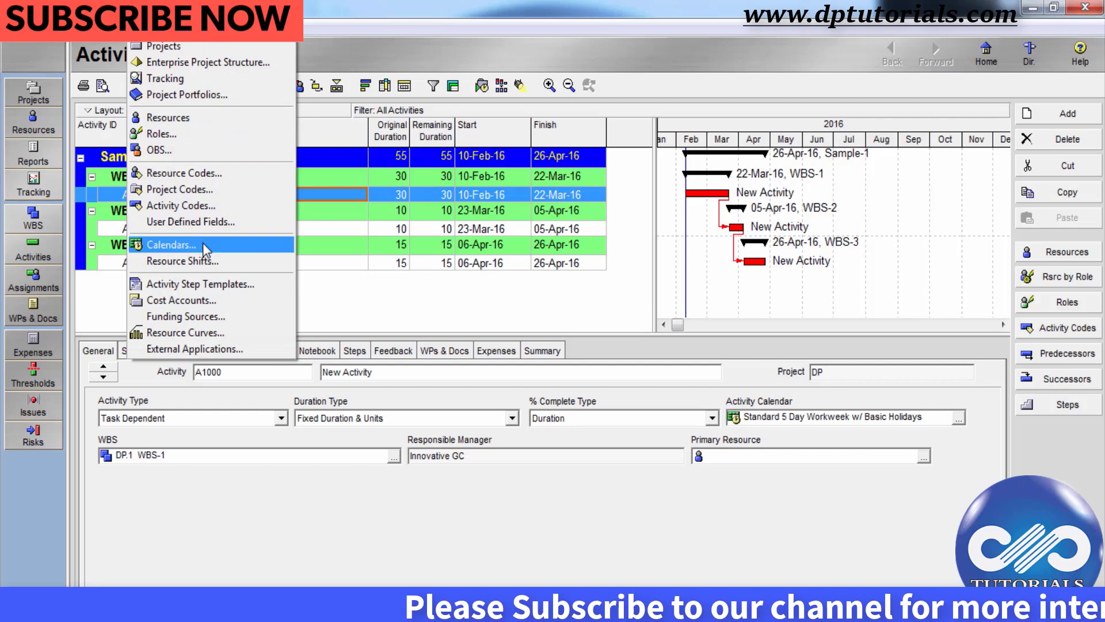
pyautogui.click(203, 243)
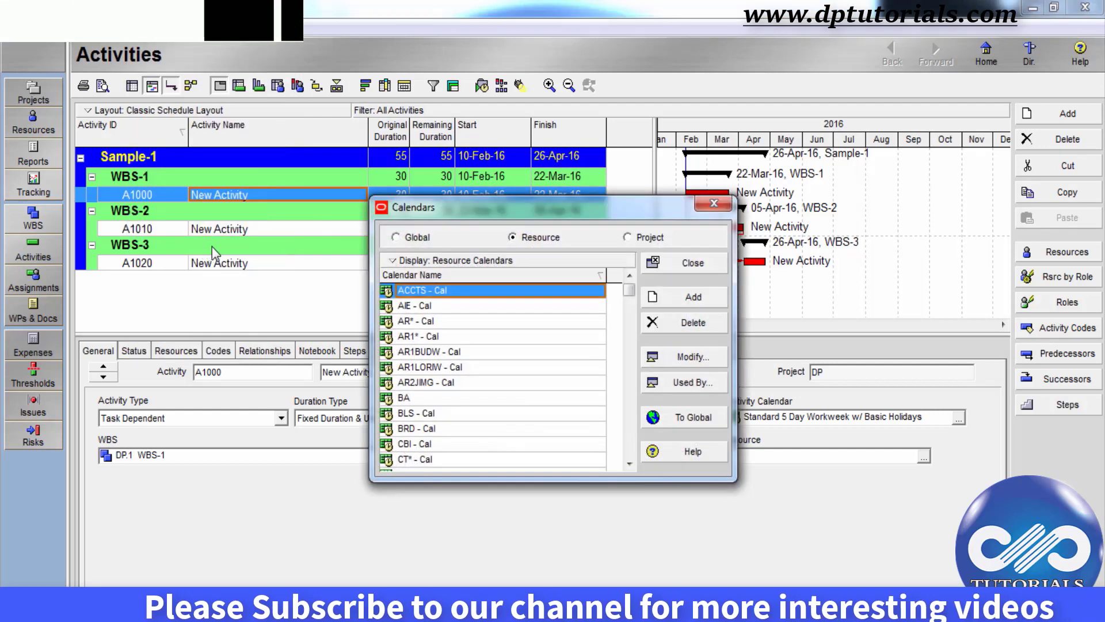
pyautogui.click(634, 237)
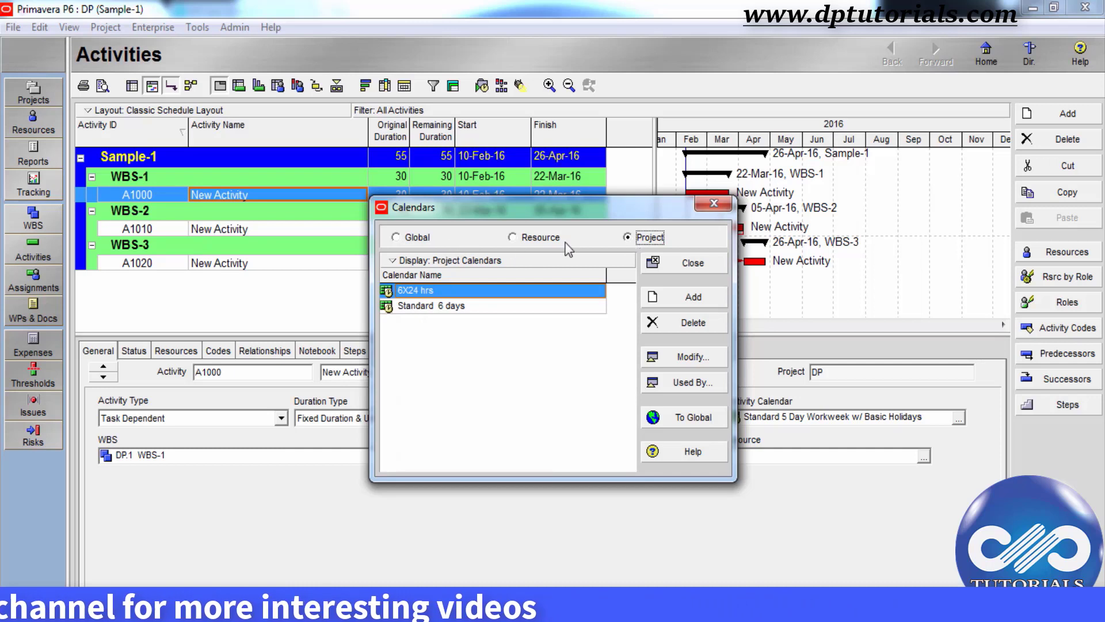
pyautogui.click(469, 305)
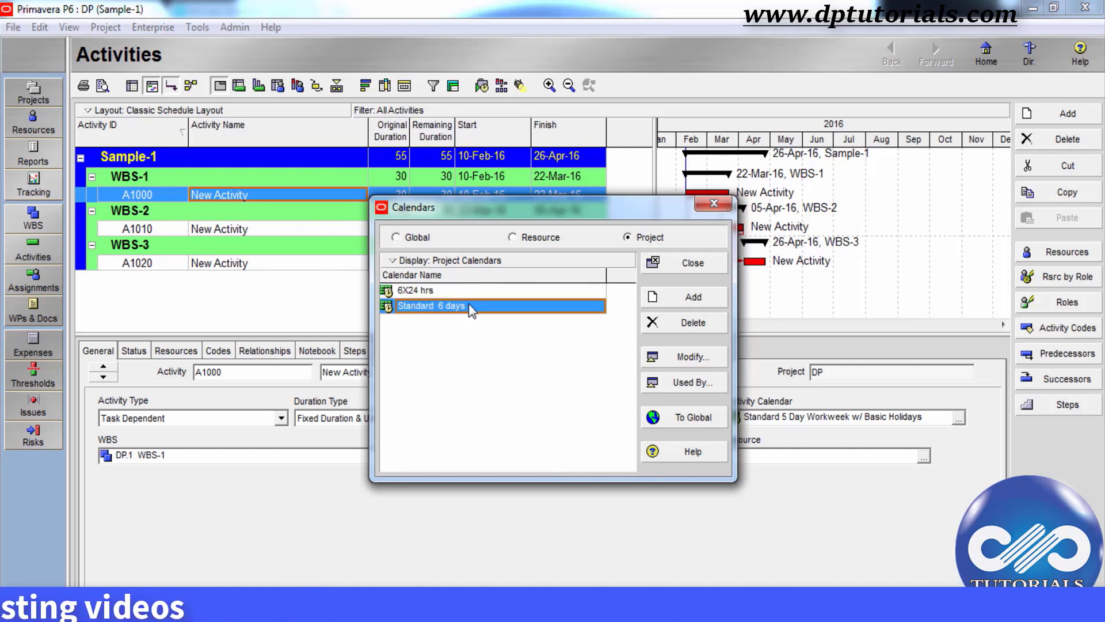
pyautogui.click(685, 356)
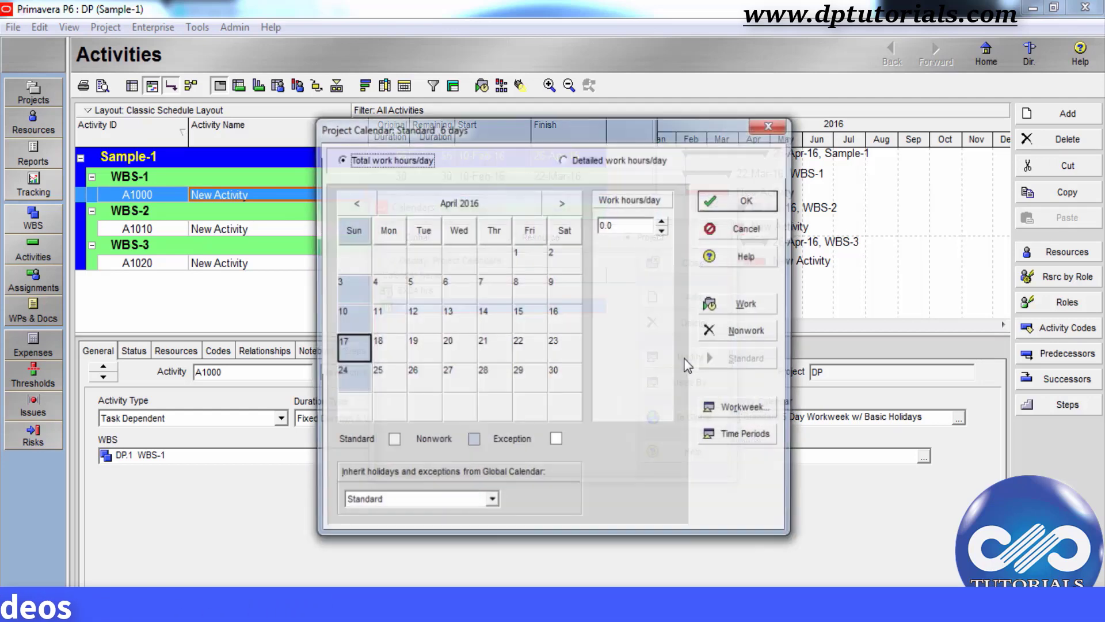
# - Show the calendar's 2016 year overview, return to April, and check the work hours of Monday 4 April
pyautogui.click(459, 203)
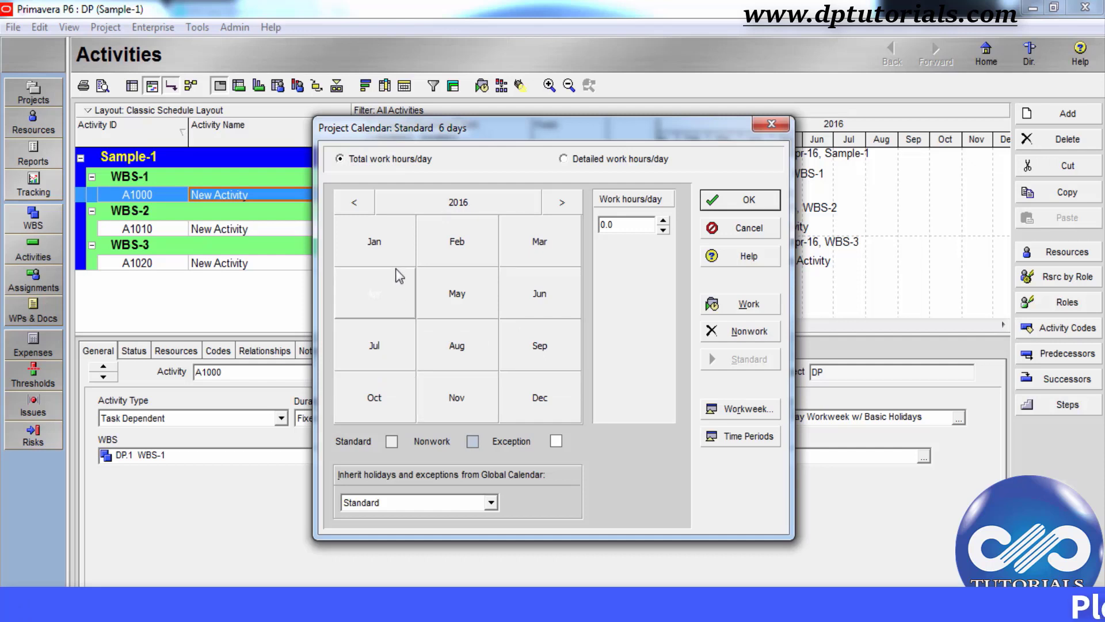
pyautogui.click(407, 288)
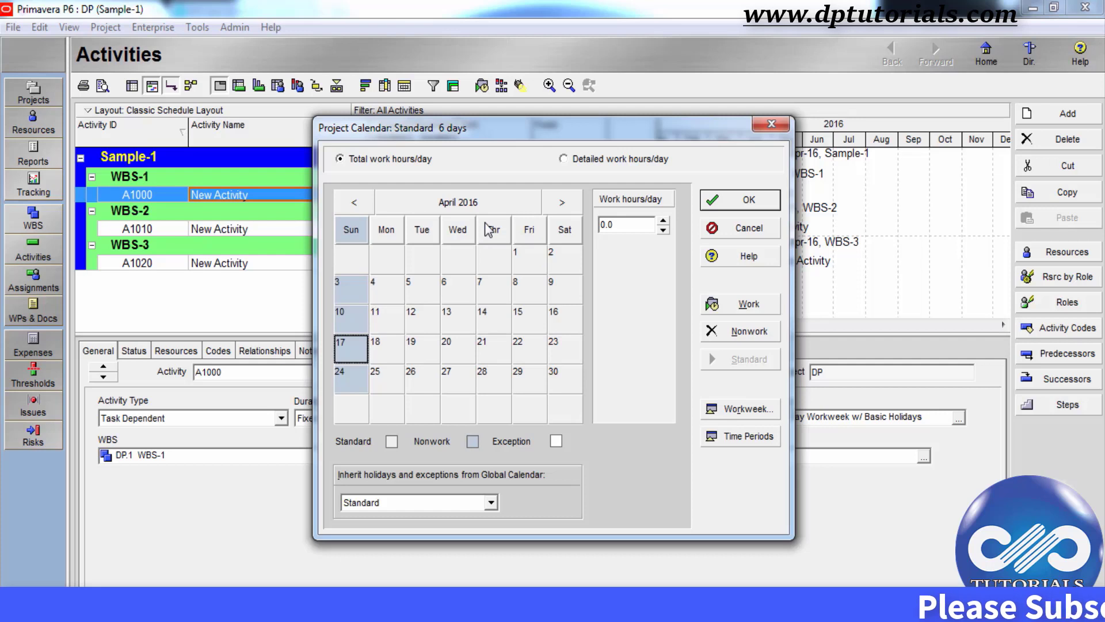
pyautogui.click(450, 285)
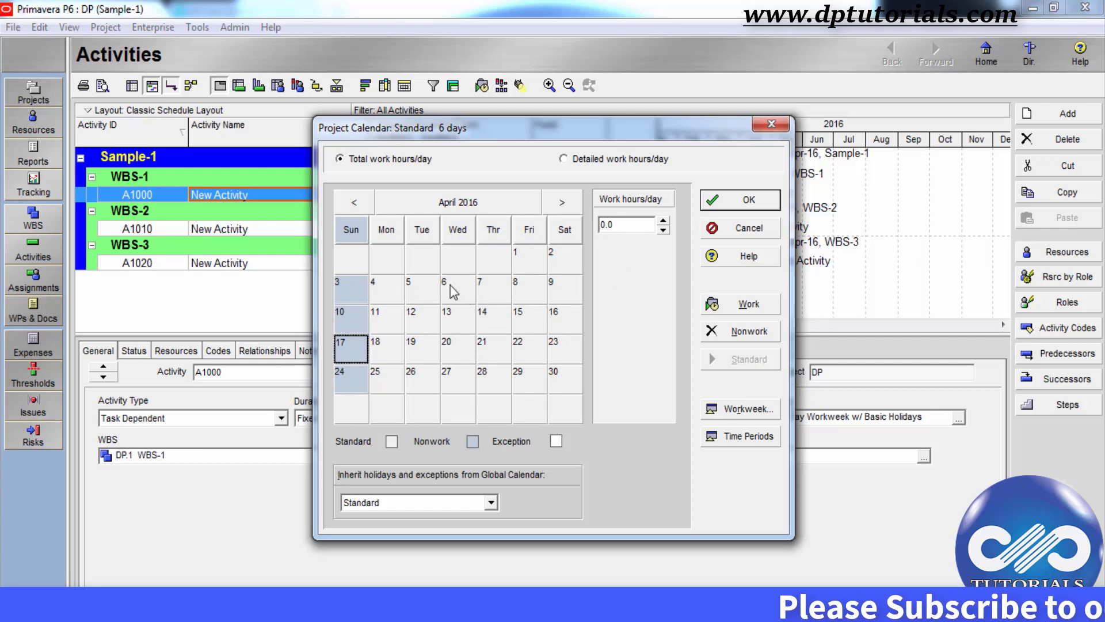
pyautogui.click(396, 295)
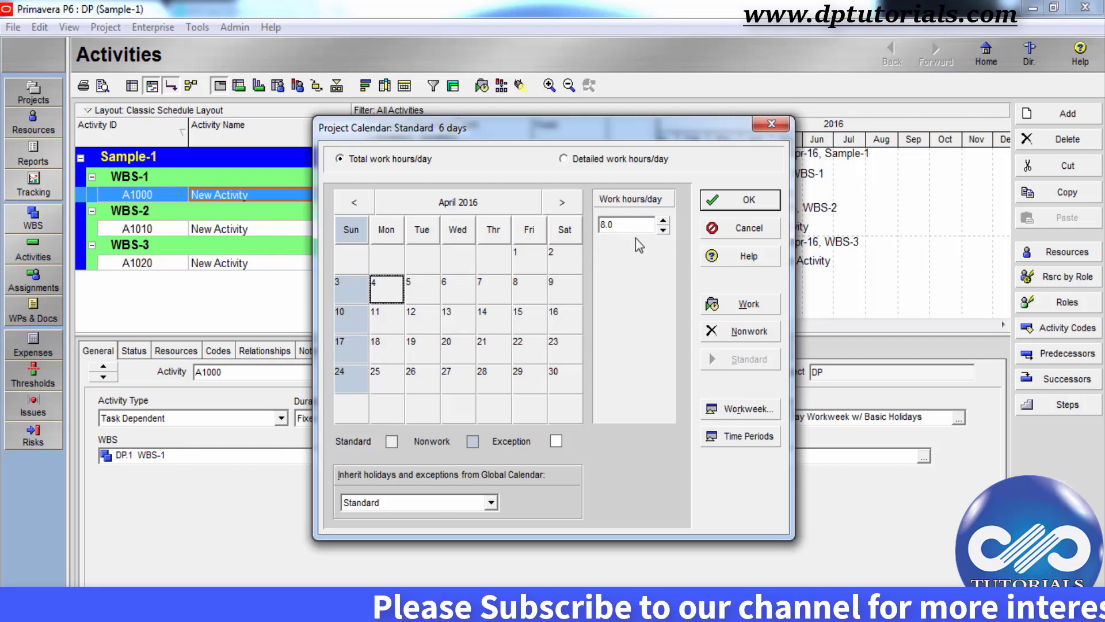
# - Set Saturday's standard work hours to 0 in the workweek of the "Standard 6 days" calendar
pyautogui.click(732, 410)
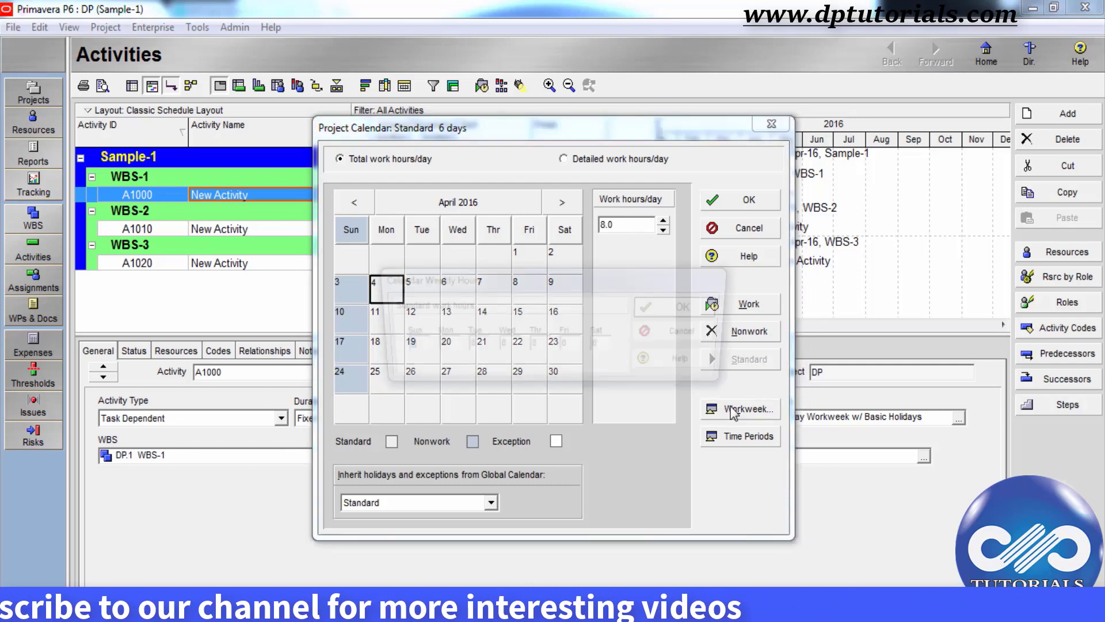
pyautogui.write('0')
pyautogui.click(431, 348)
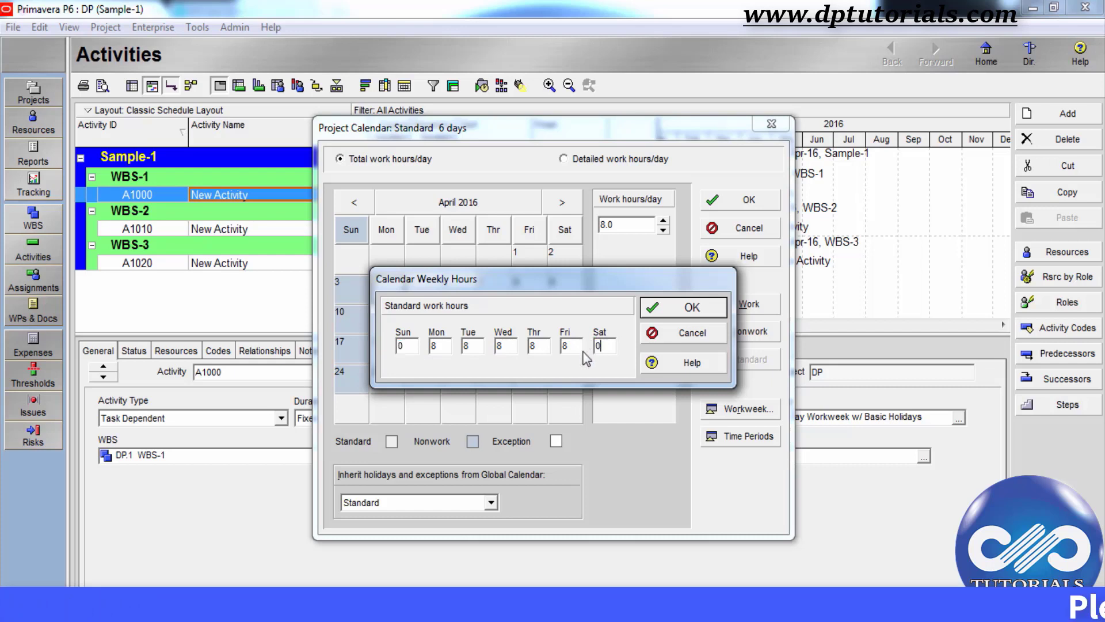
pyautogui.click(676, 310)
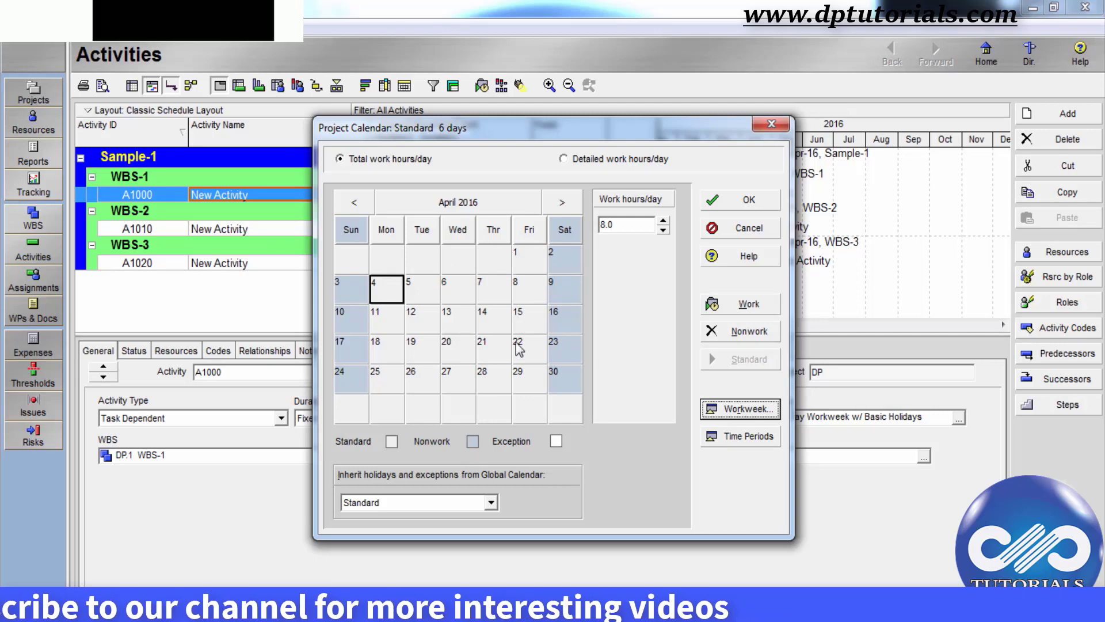
# - Review the calendar's standard weekly hours and its hours per time period, cancelling both without changes
pyautogui.click(732, 409)
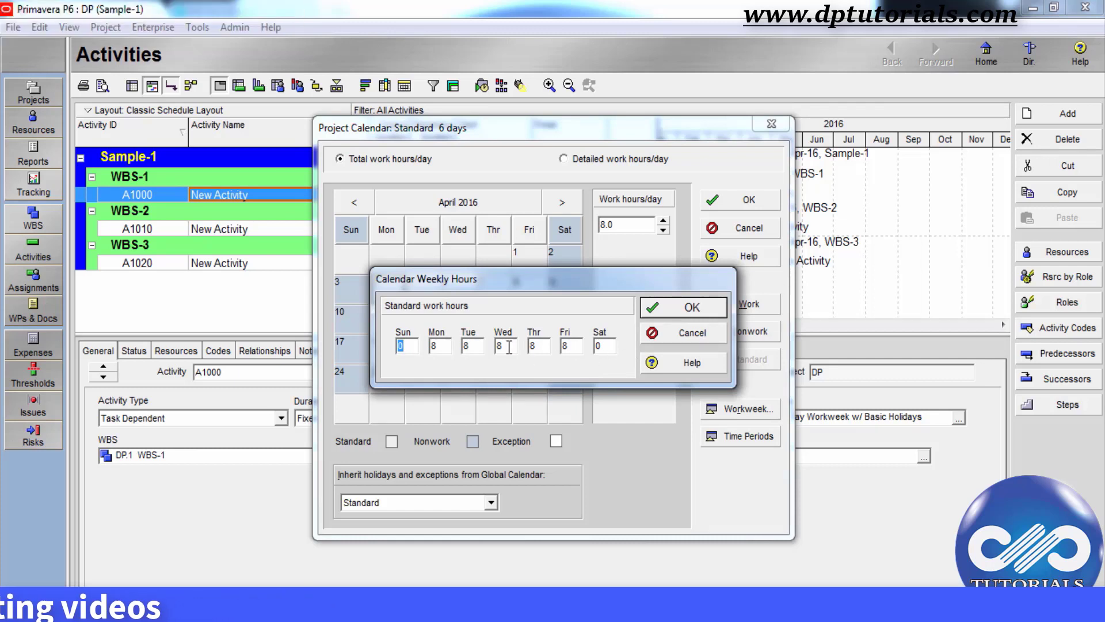
pyautogui.click(684, 334)
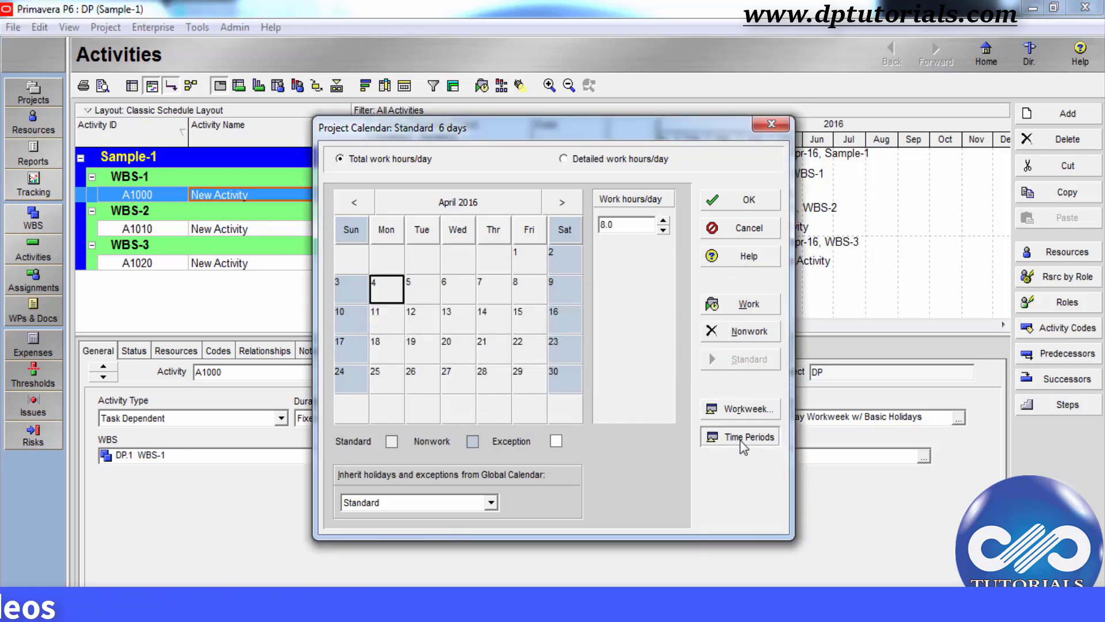
pyautogui.click(742, 435)
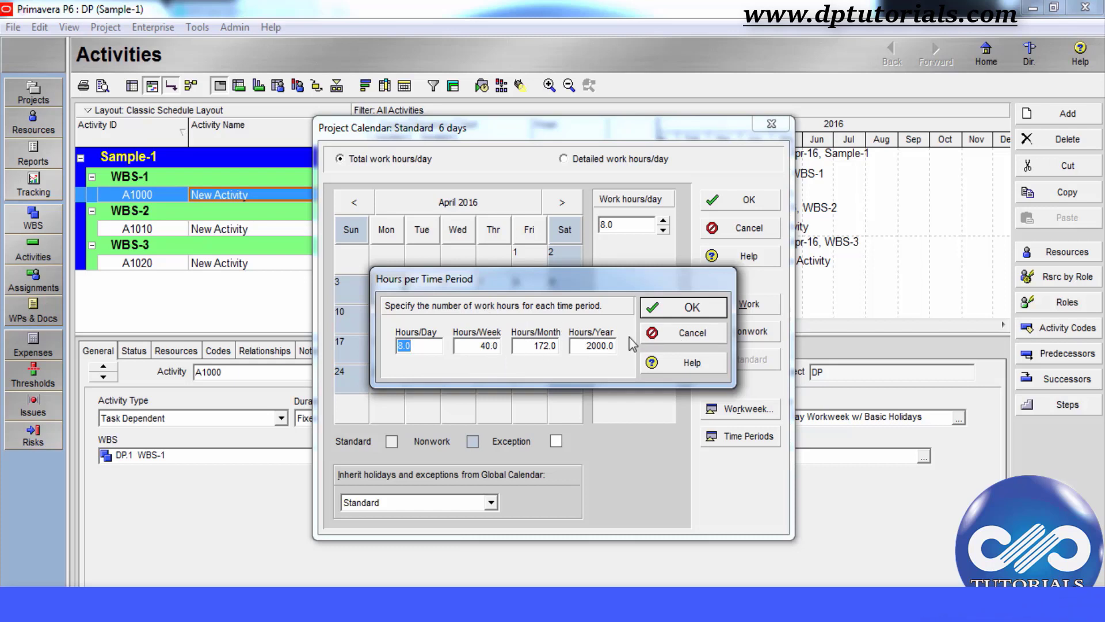
pyautogui.click(684, 339)
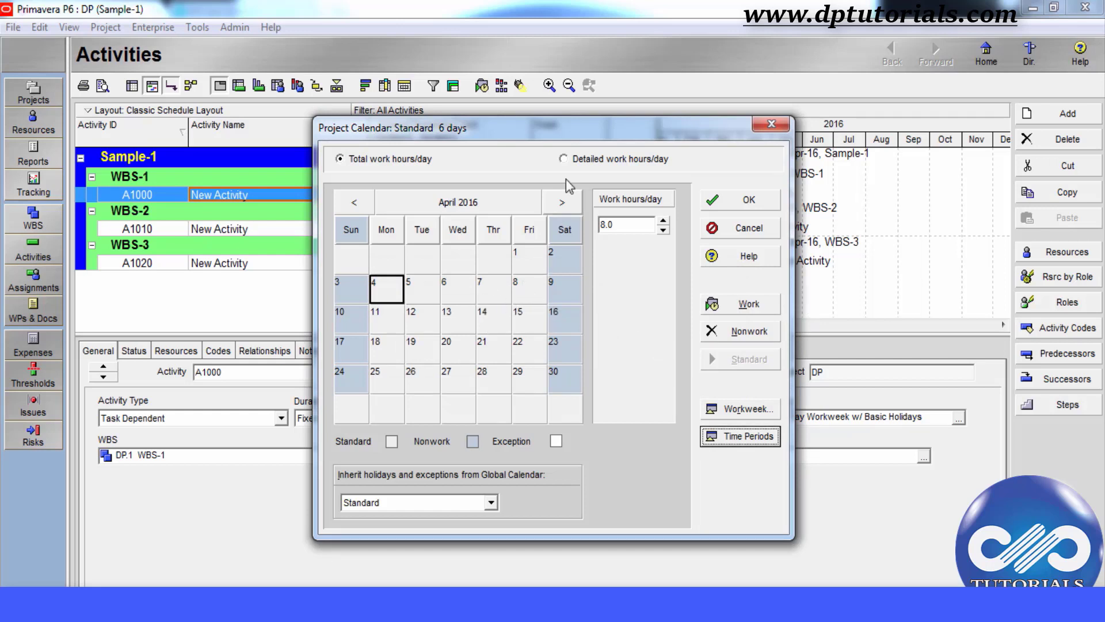
# - Show the detailed work hours for Monday 4 April, discard the calendar changes, and close the calendars
pyautogui.click(564, 159)
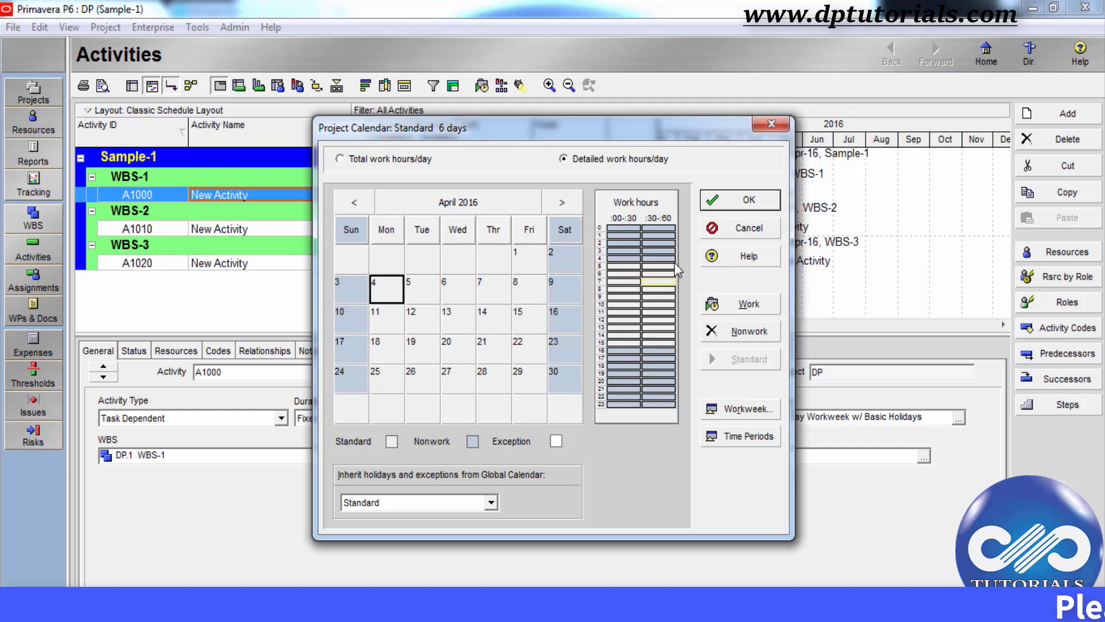
pyautogui.click(727, 230)
pyautogui.click(692, 190)
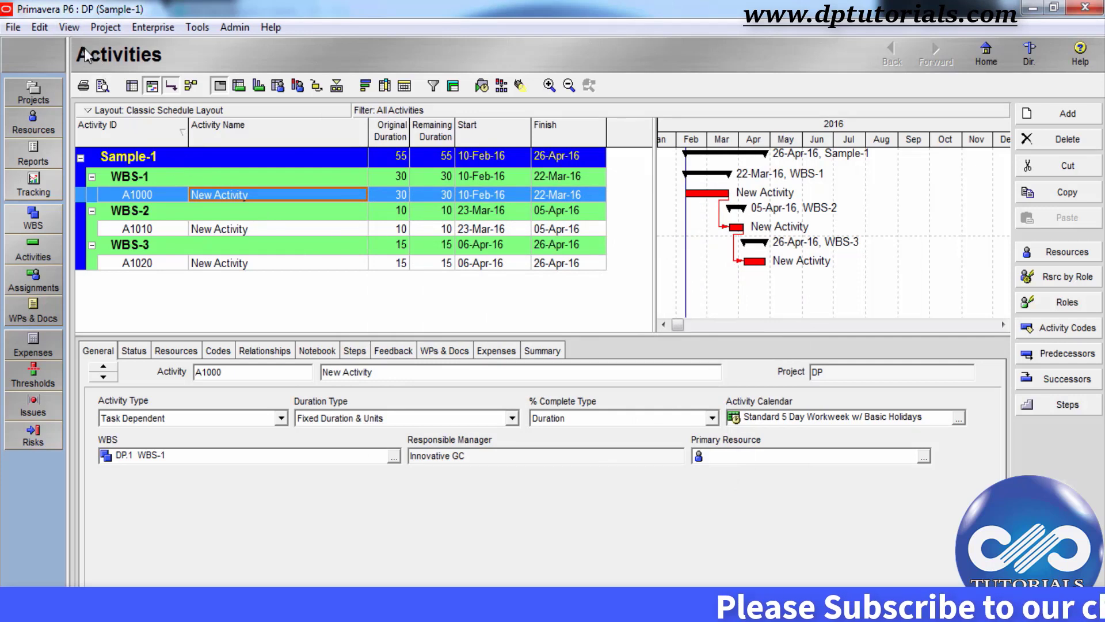
# - Open the user preferences and review the date format and the time unit settings
pyautogui.click(40, 27)
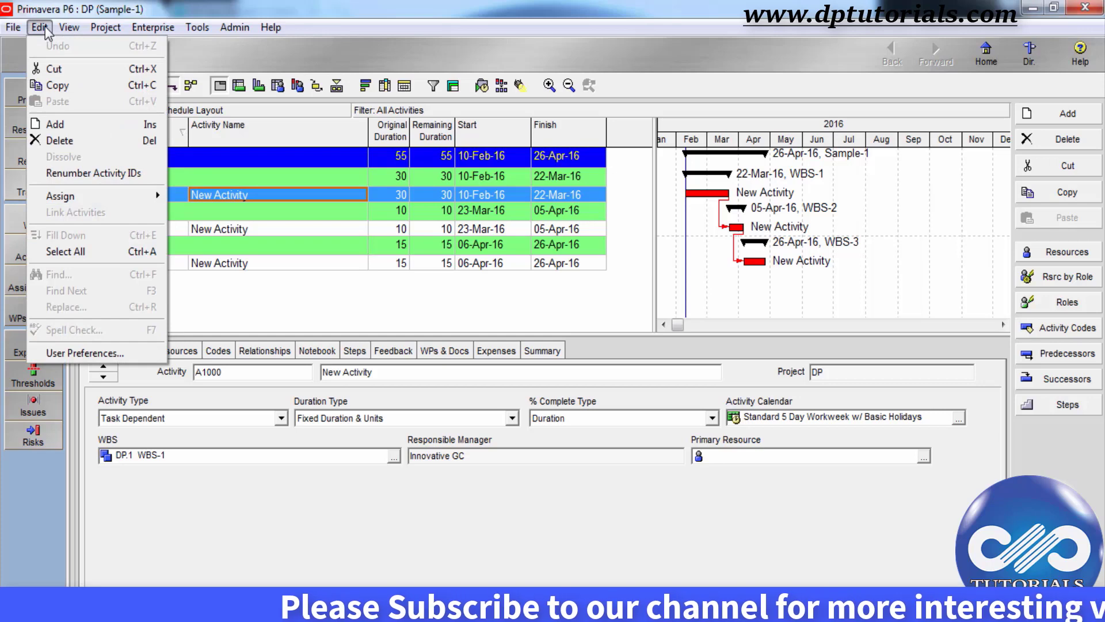
pyautogui.click(99, 357)
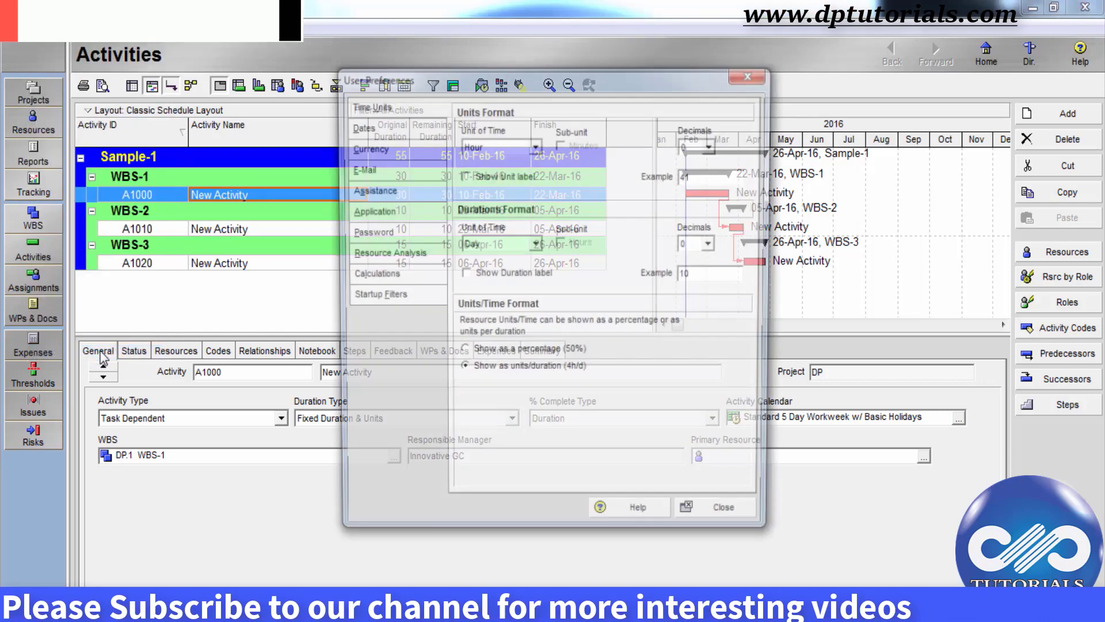
pyautogui.click(375, 126)
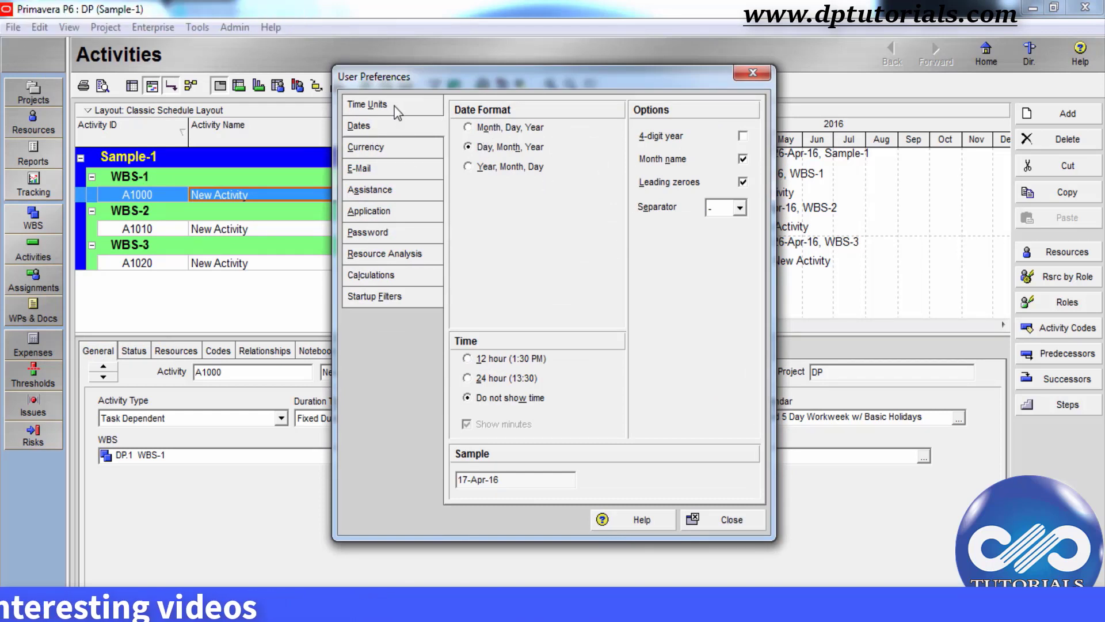
pyautogui.click(368, 105)
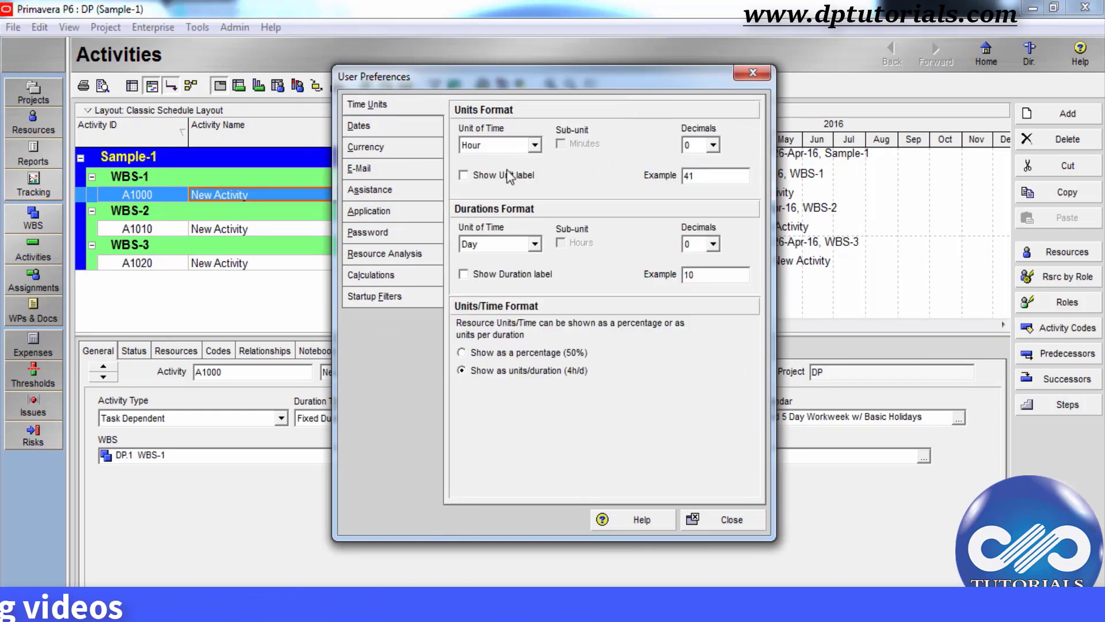
# - Review the time unit choices for units and durations, keeping Hour and Day, and close the user preferences
pyautogui.click(535, 146)
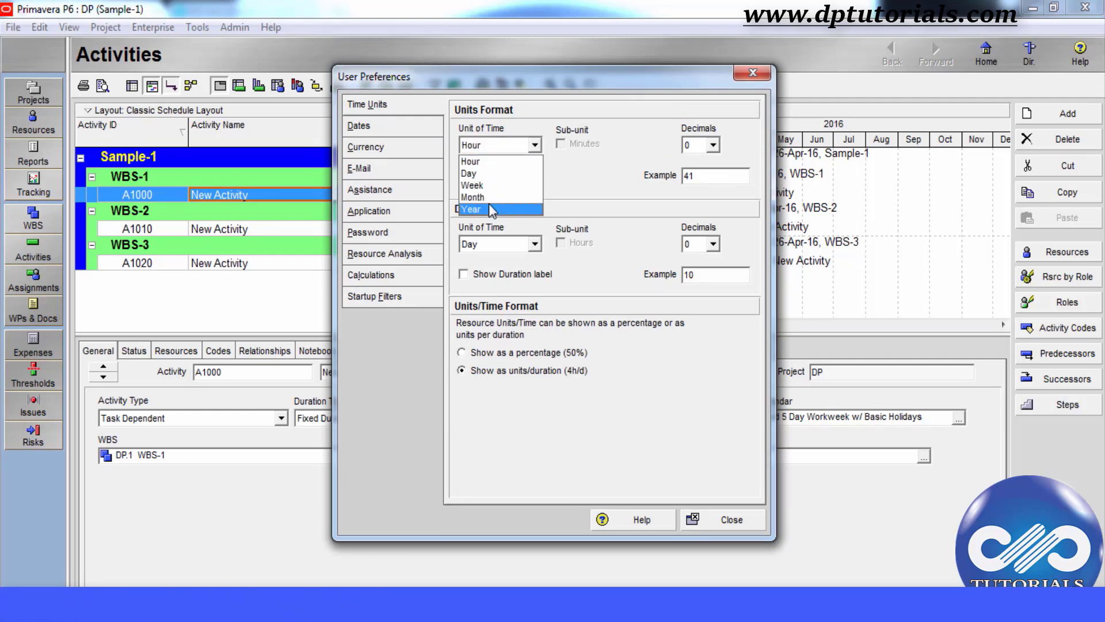
pyautogui.click(585, 168)
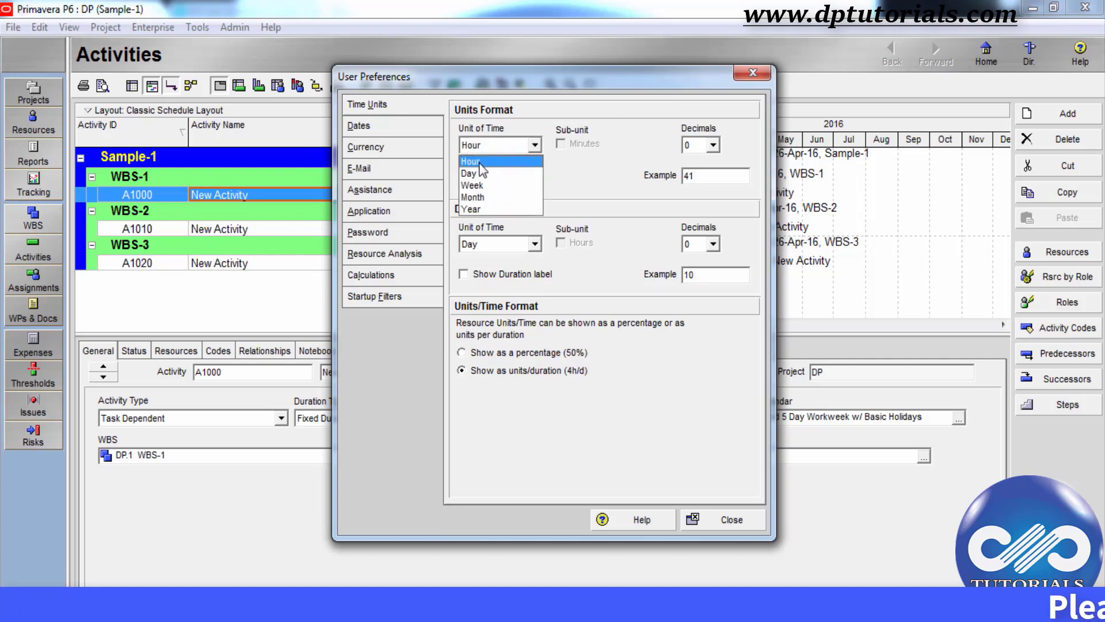
pyautogui.click(520, 162)
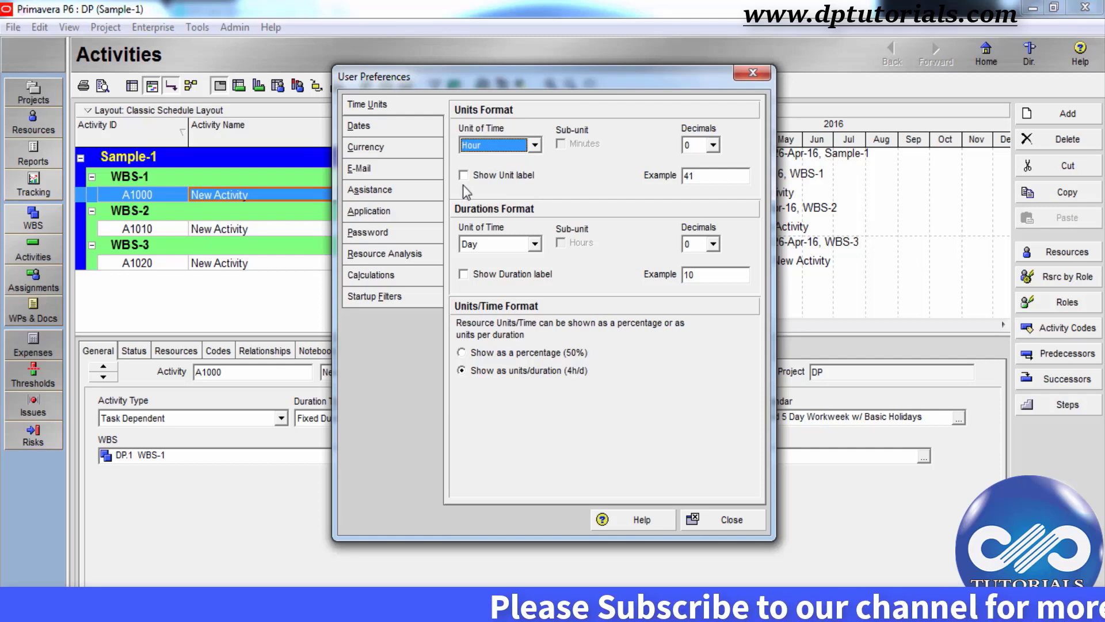
pyautogui.click(534, 245)
pyautogui.click(576, 264)
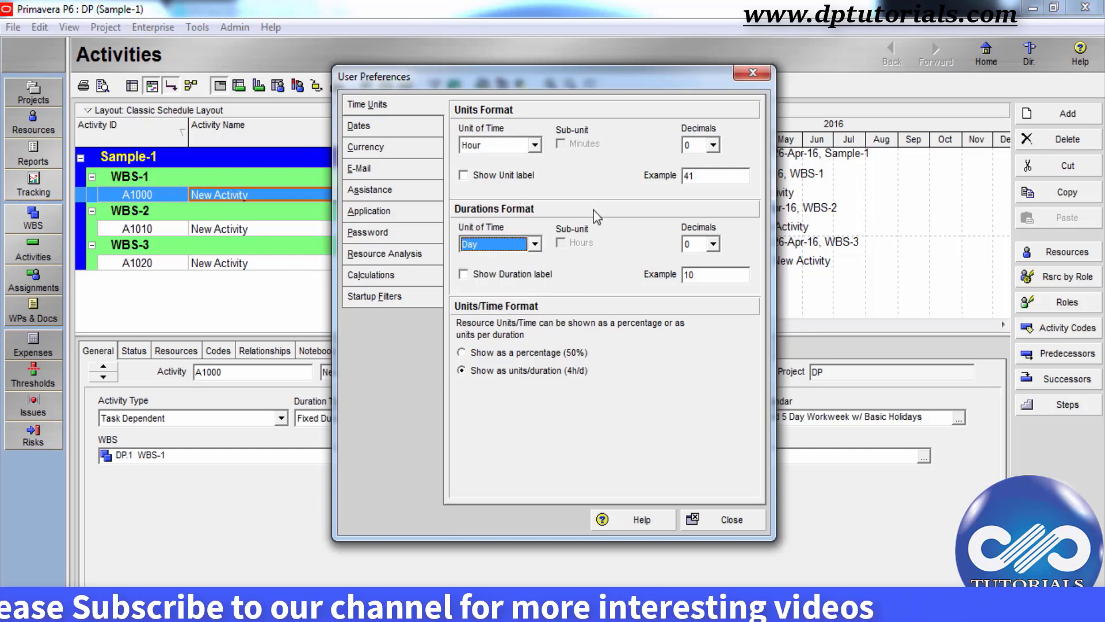
pyautogui.click(731, 521)
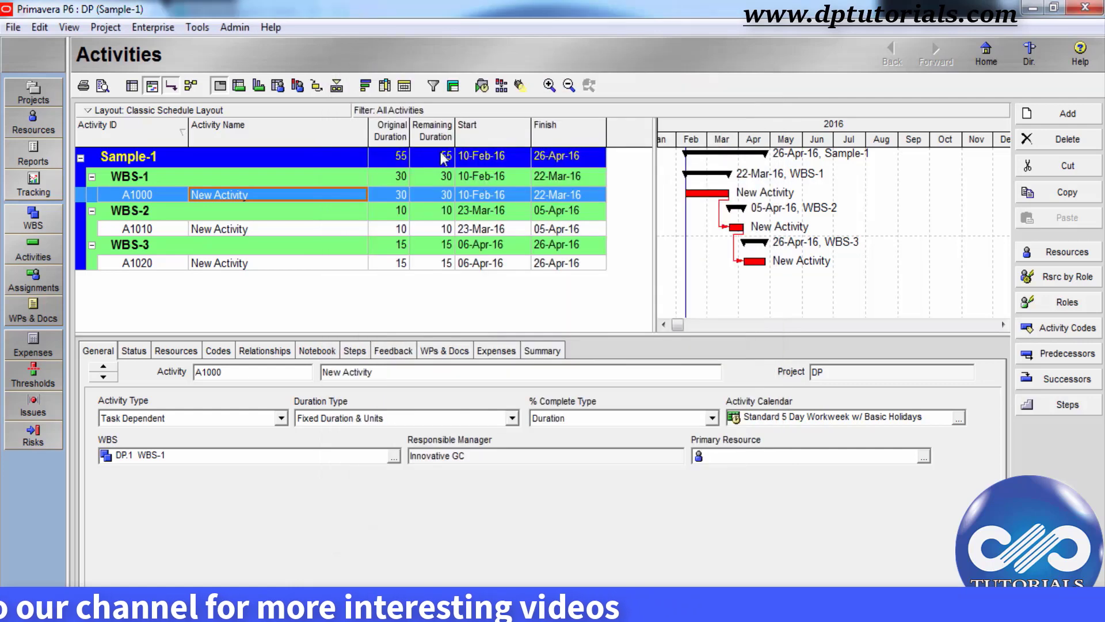
# - Open the admin preferences for review
pyautogui.click(234, 28)
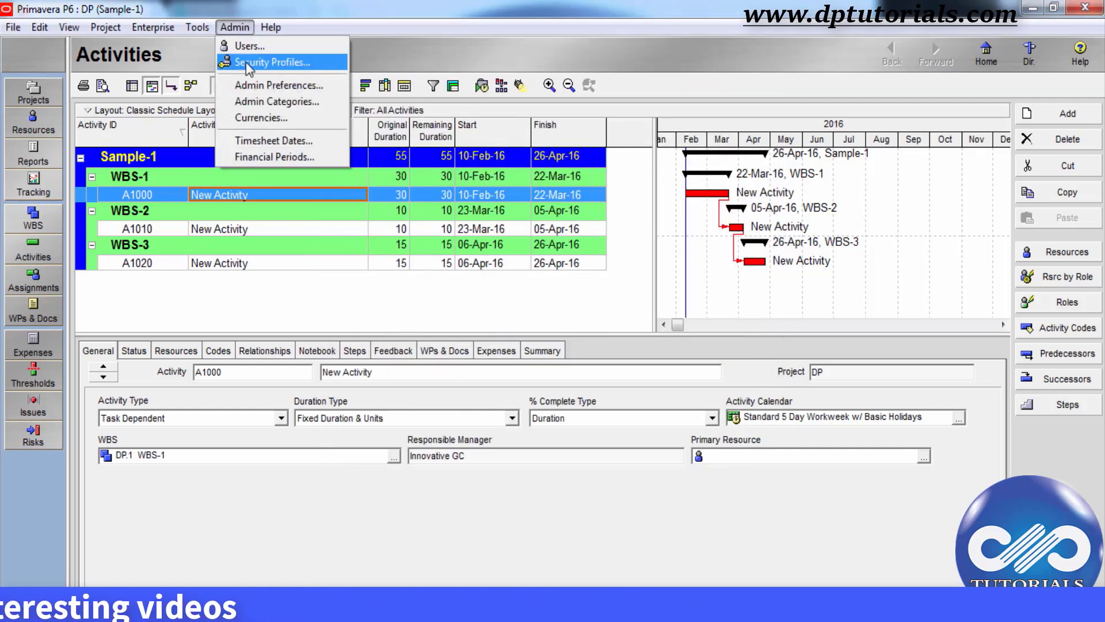
pyautogui.click(261, 85)
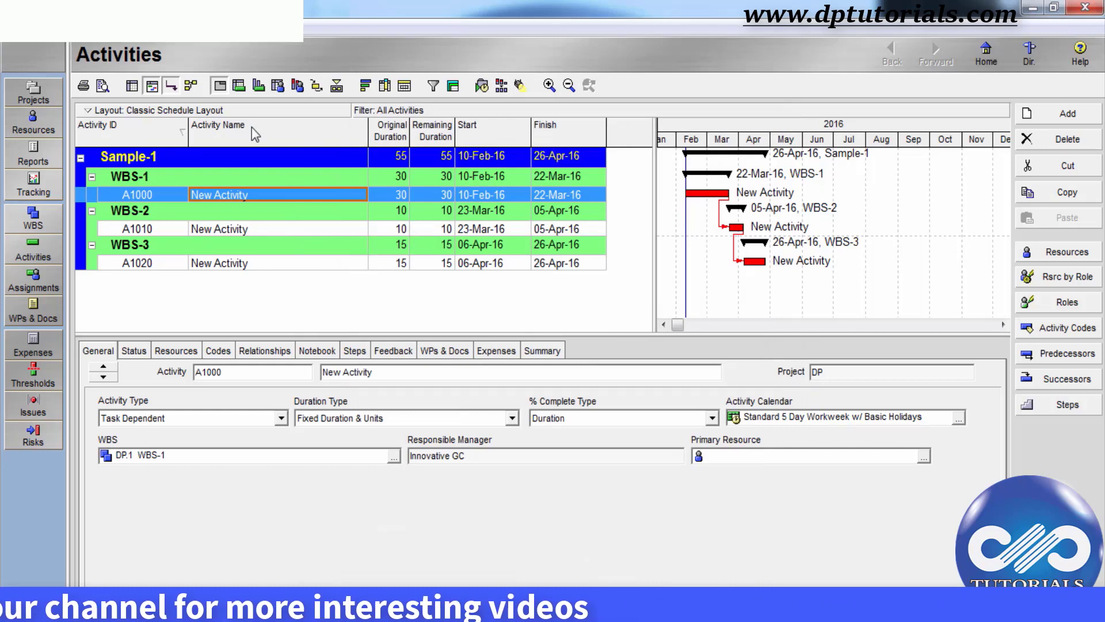
# - Review the project calendars "6X24 hrs" and "Standard 6 days" in the calendar list and close it
pyautogui.click(164, 34)
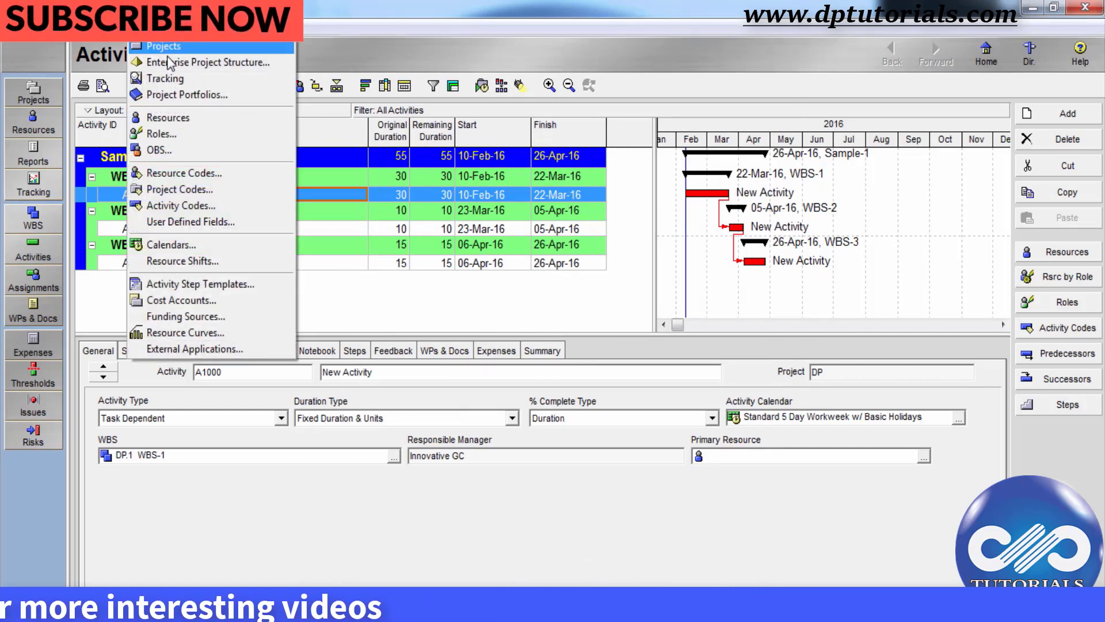
pyautogui.click(171, 244)
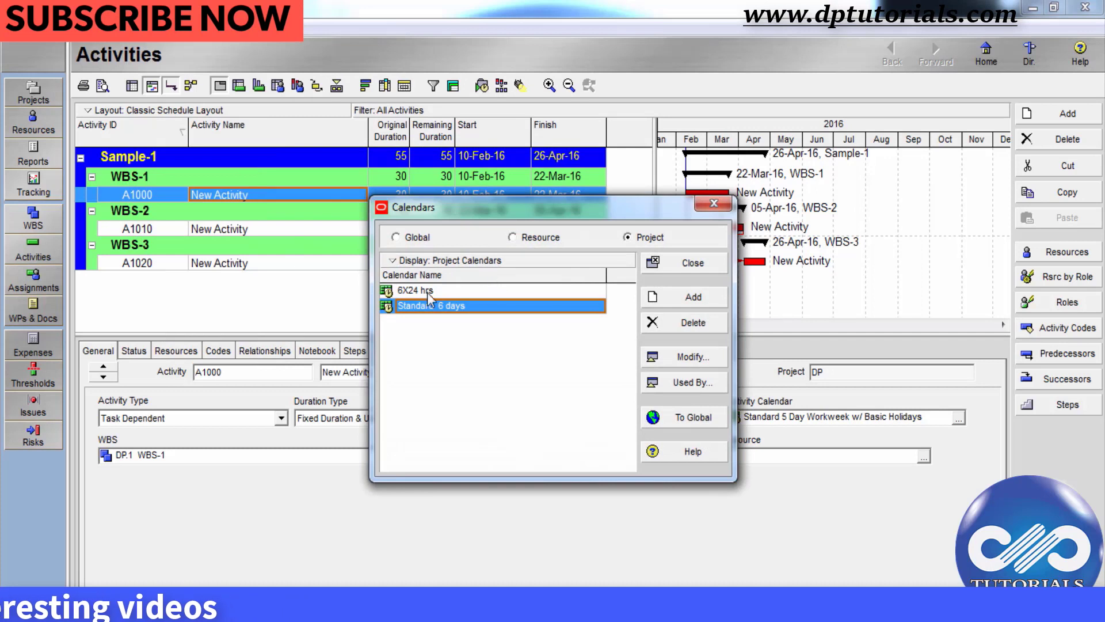
pyautogui.click(426, 290)
pyautogui.click(435, 306)
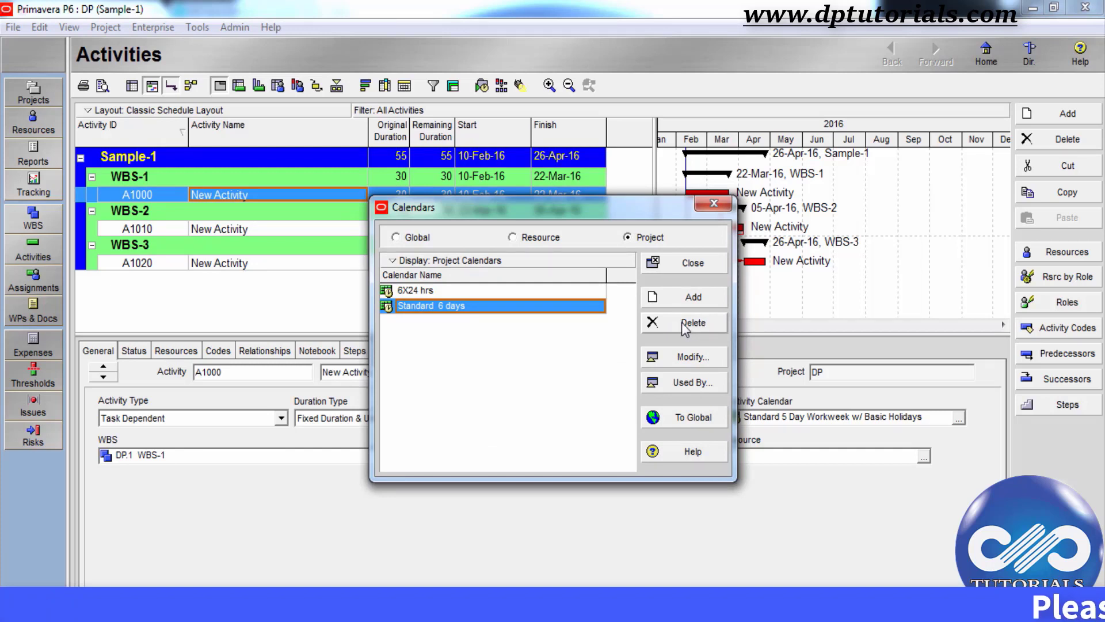
pyautogui.click(696, 267)
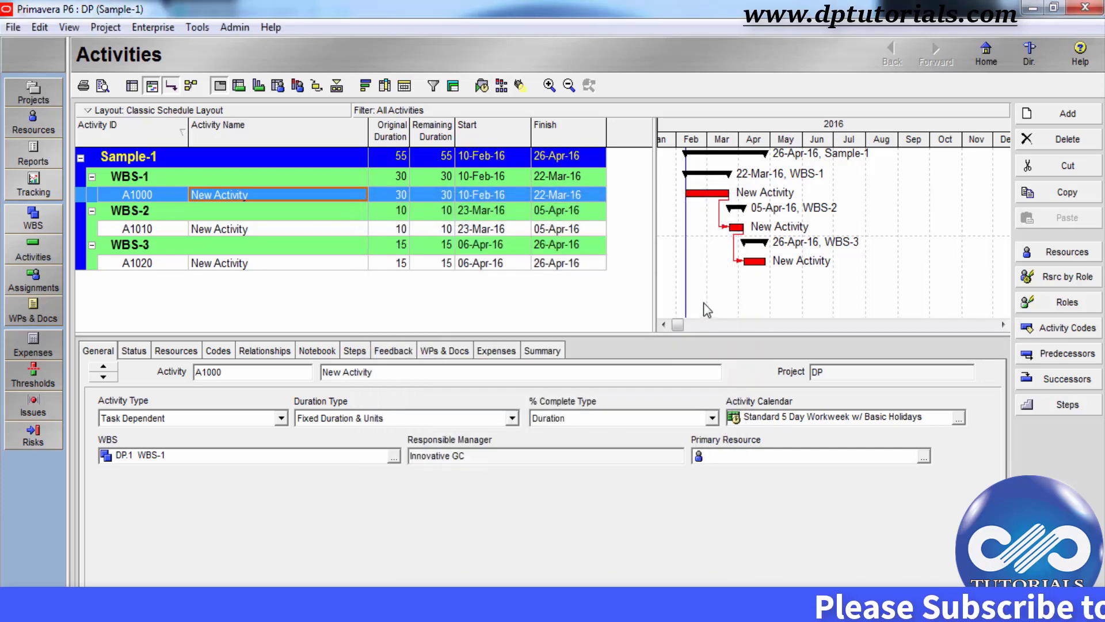